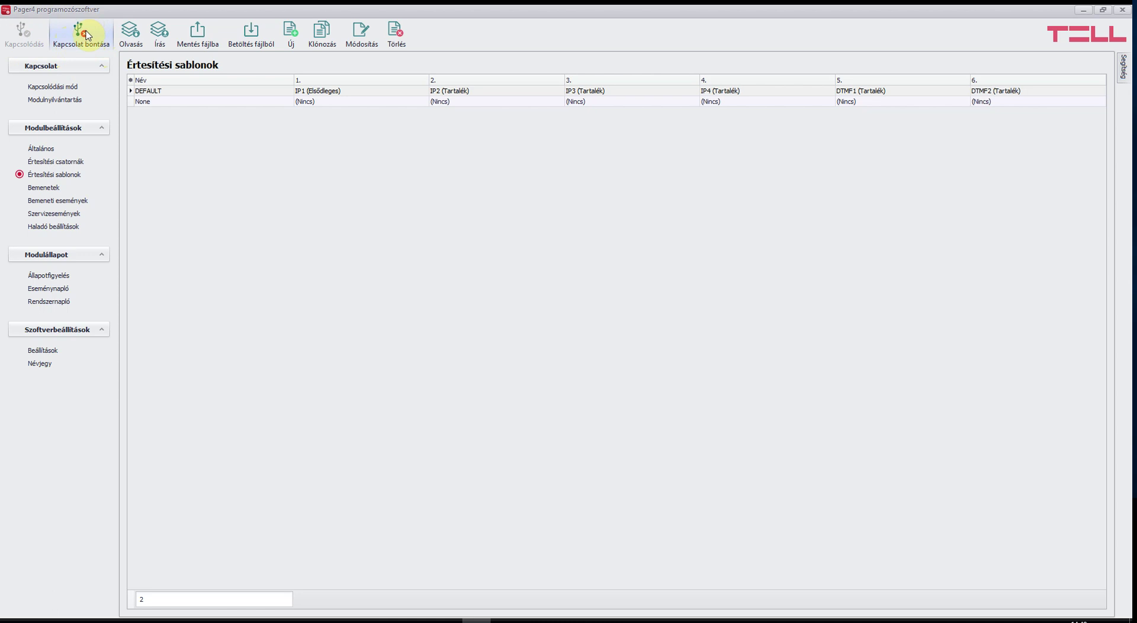
- Disconnect the module, show the connection mode page, and reconnect over USB
left_click(87, 34)
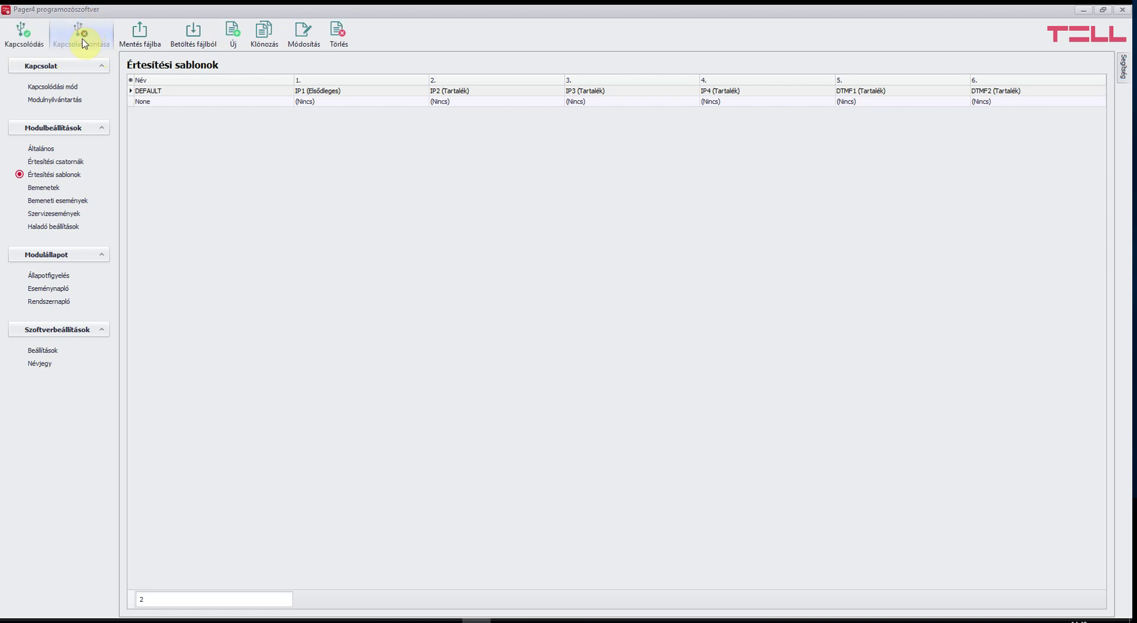
left_click(70, 87)
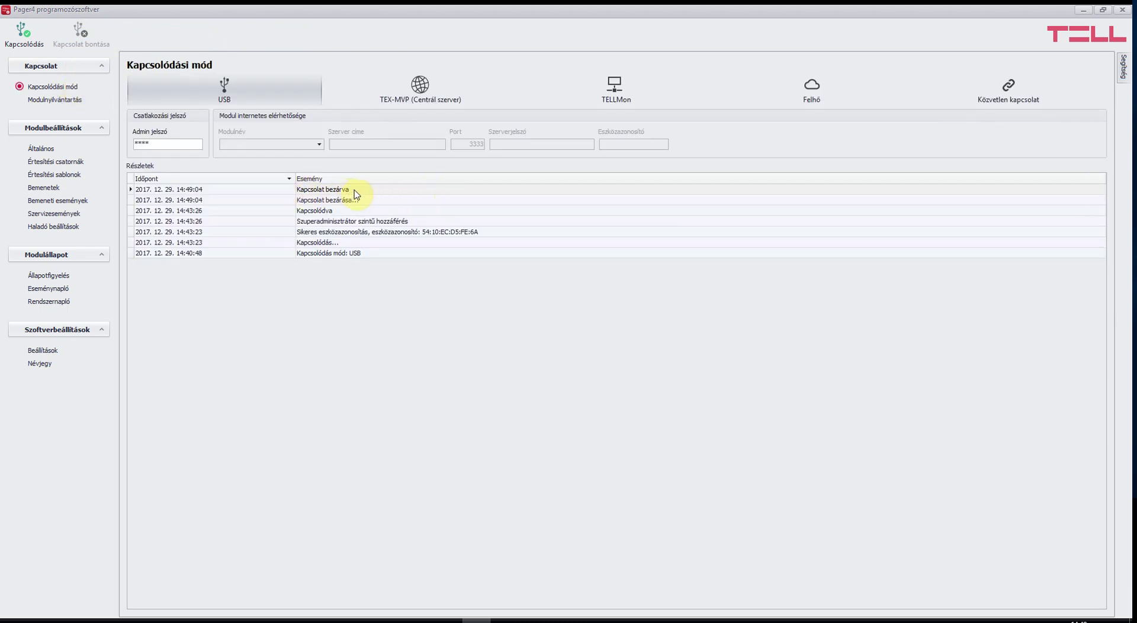
left_click(31, 41)
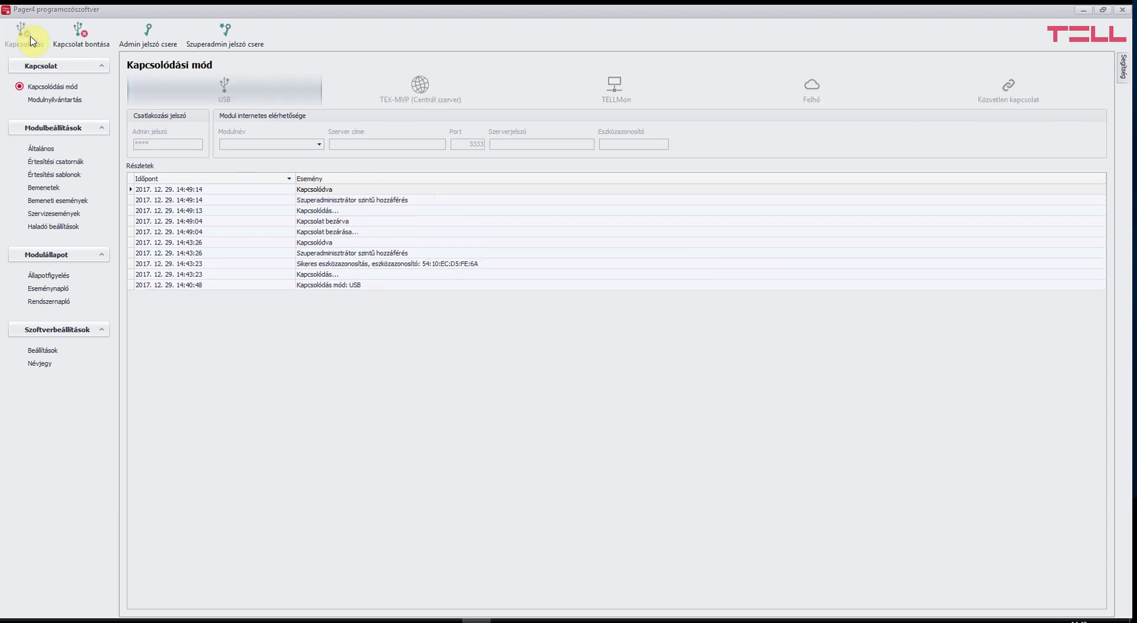
- Open the module's general settings and read the current configuration from the module
left_click(44, 150)
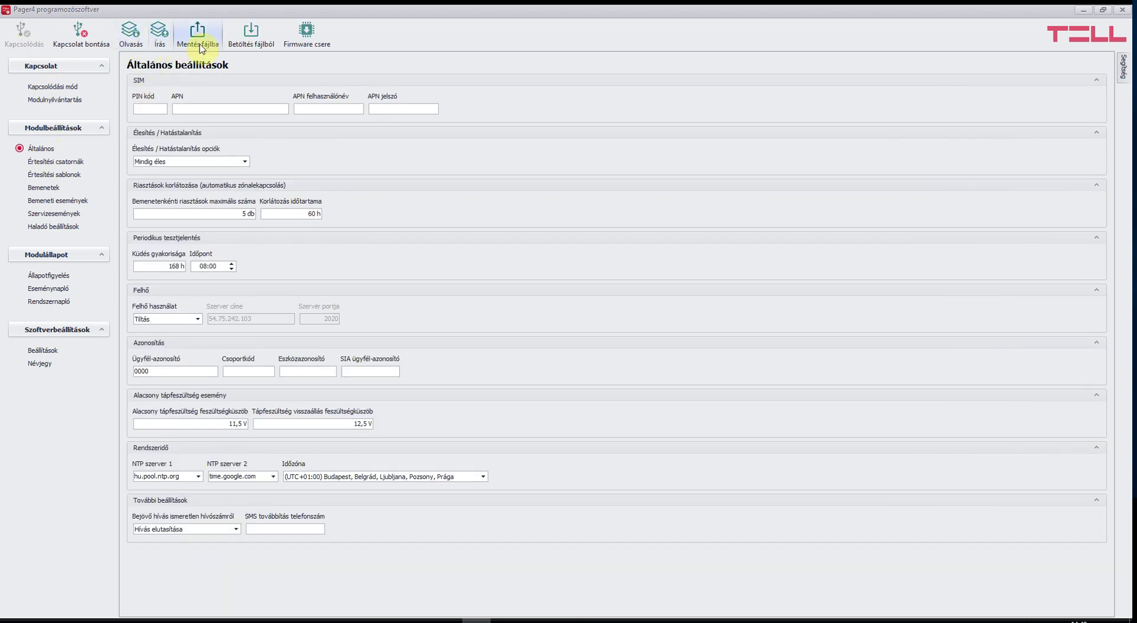
left_click(138, 41)
- Enter internet as the APN, and read the module's settings again without writing the entry
left_click(251, 108)
type("internet")
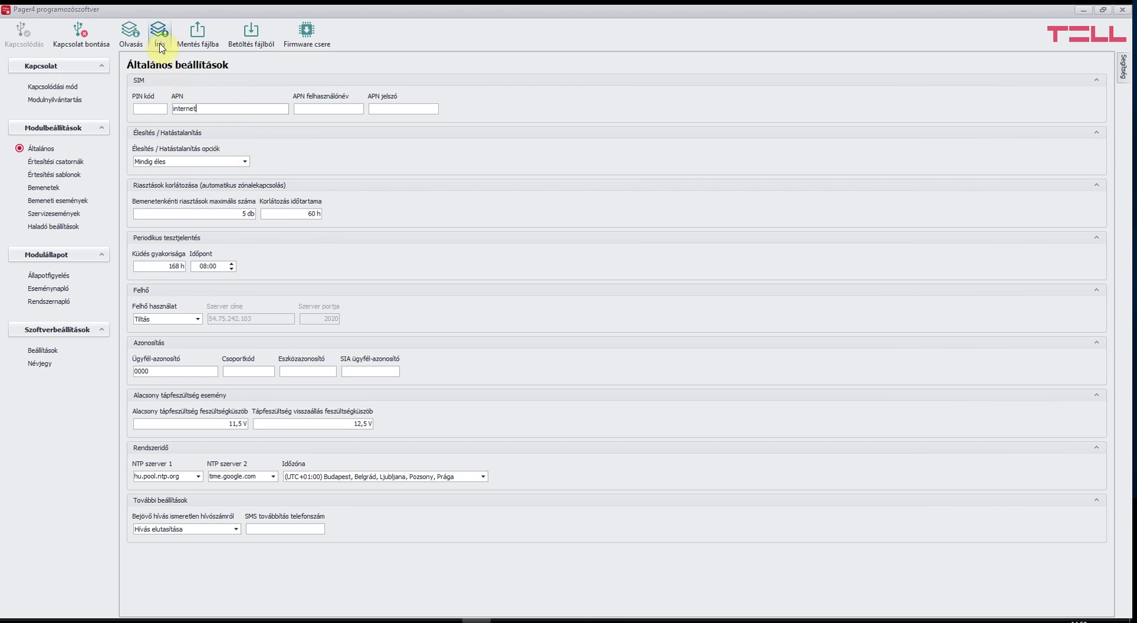
left_click(130, 31)
- Set the SIM's APN to internet, write the settings to the module, and read them back
left_click(205, 107)
type("internet")
left_click(158, 36)
left_click(130, 41)
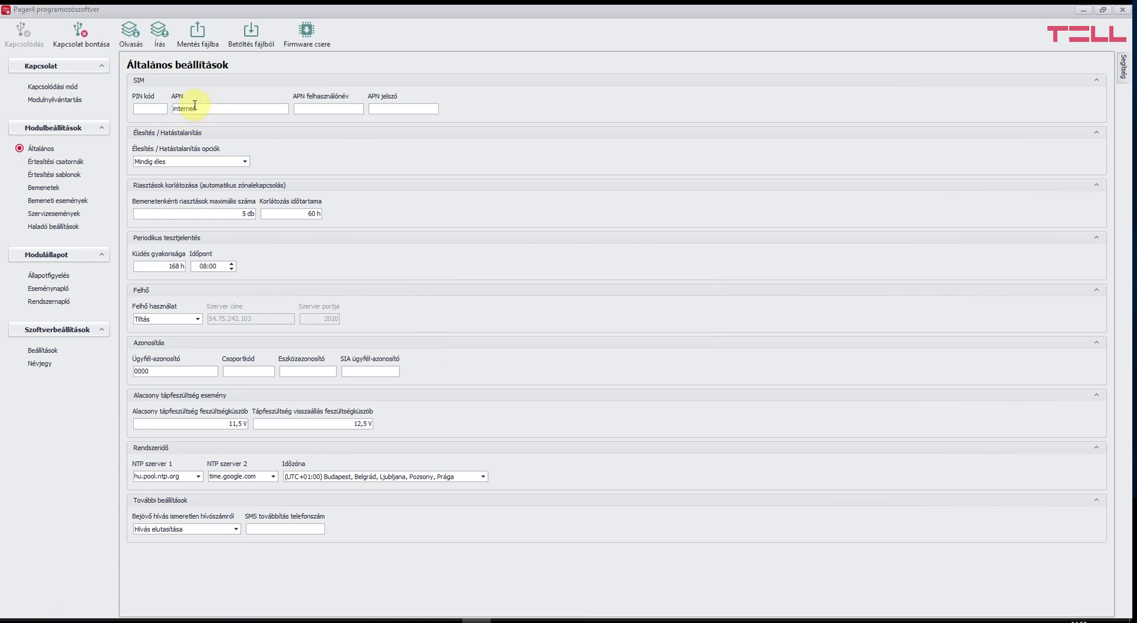
- Save the module settings as the backup file 20171229_145049_backup.cfgz6 in the Letöltések folder
left_click(200, 36)
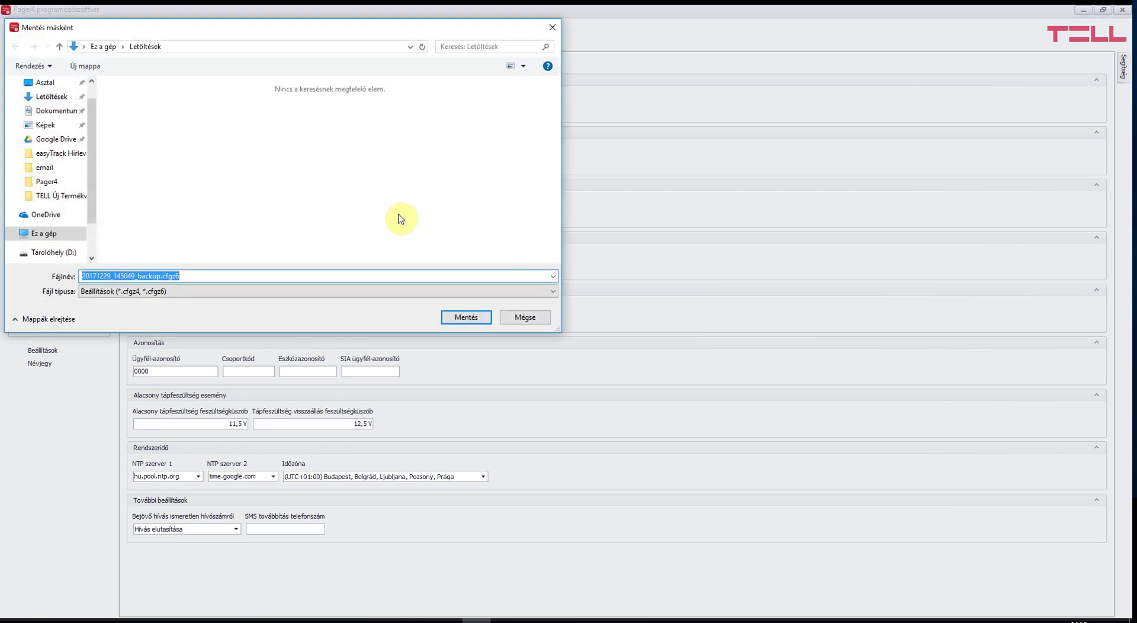
left_click(210, 276)
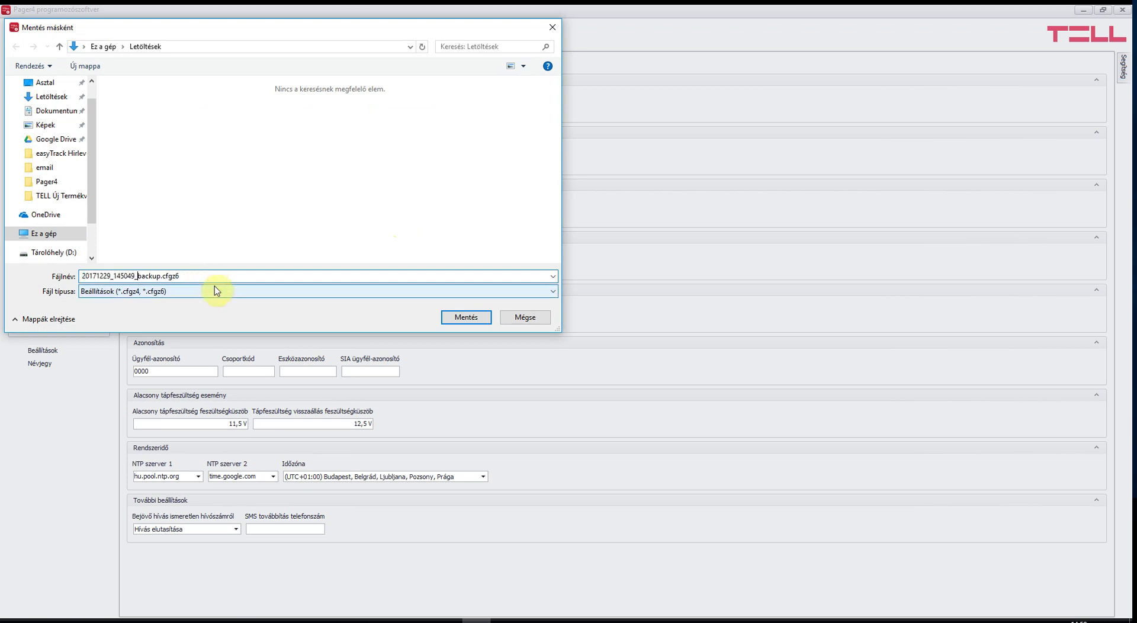
key("shift+Right")
key("shift+Right")
key("shift+Right")
key("shift+Right")
key("shift+Right")
key("shift+Right")
key("shift+Right")
key("shift+Right")
key("Right")
key("Right")
key("shift+Right")
key("shift+Right")
key("shift+Right")
key("shift+Right")
key("shift+Right")
key("shift+Right")
key("Right")
left_click(467, 318)
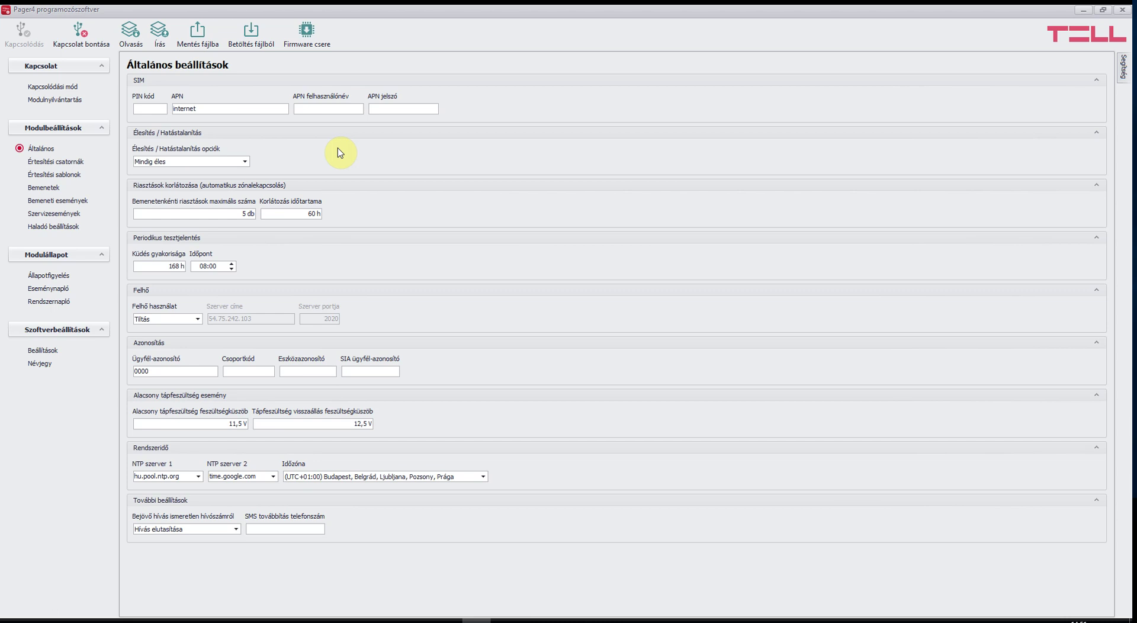
- Load the module settings from the backup file 20171229_145049_backup.cfgz6.cfgz4 in the Letöltések folder
left_click(259, 46)
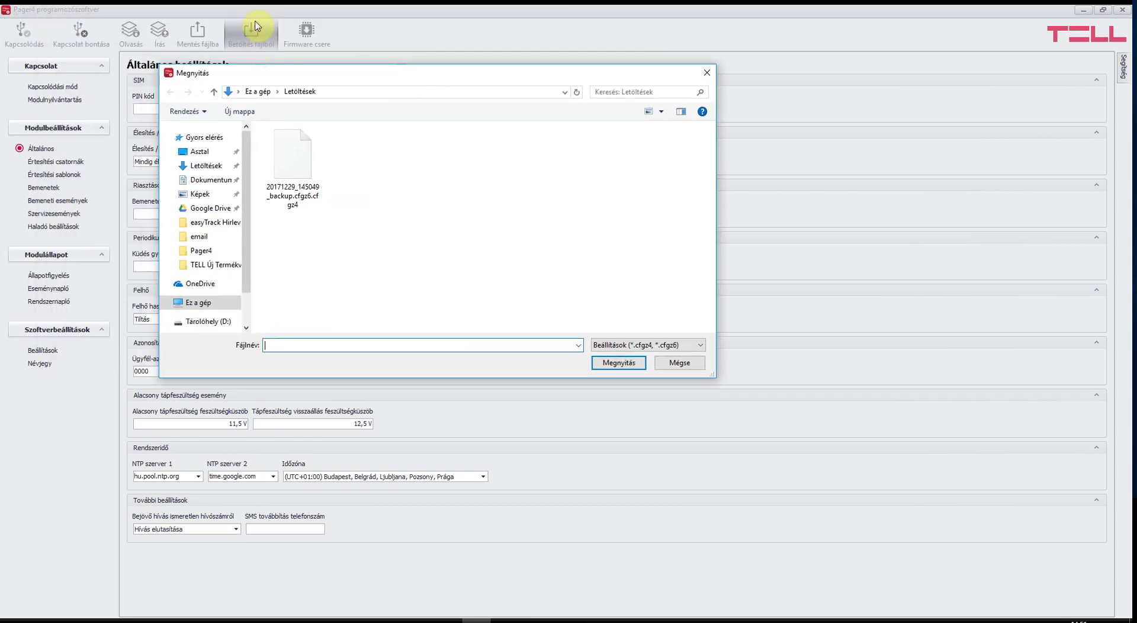
left_click(306, 167)
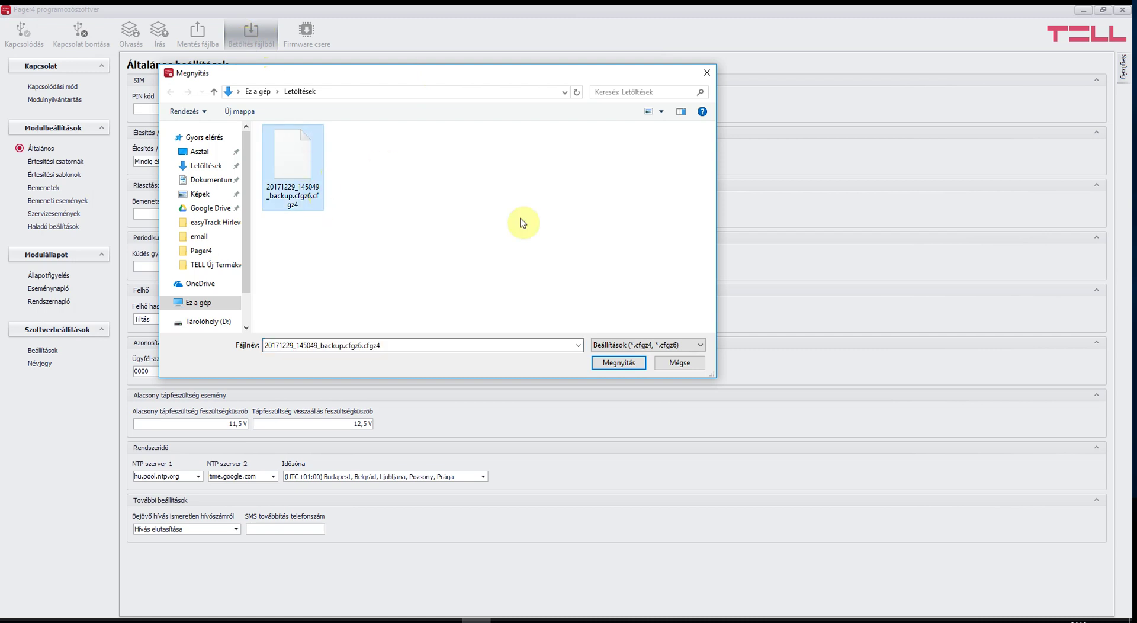
left_click(627, 366)
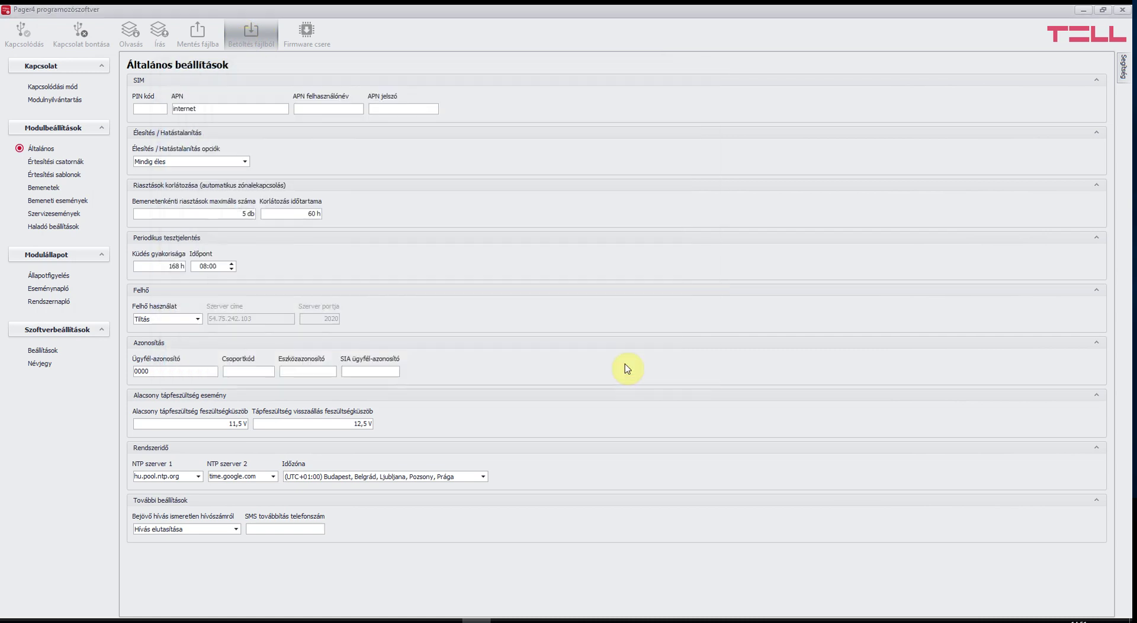